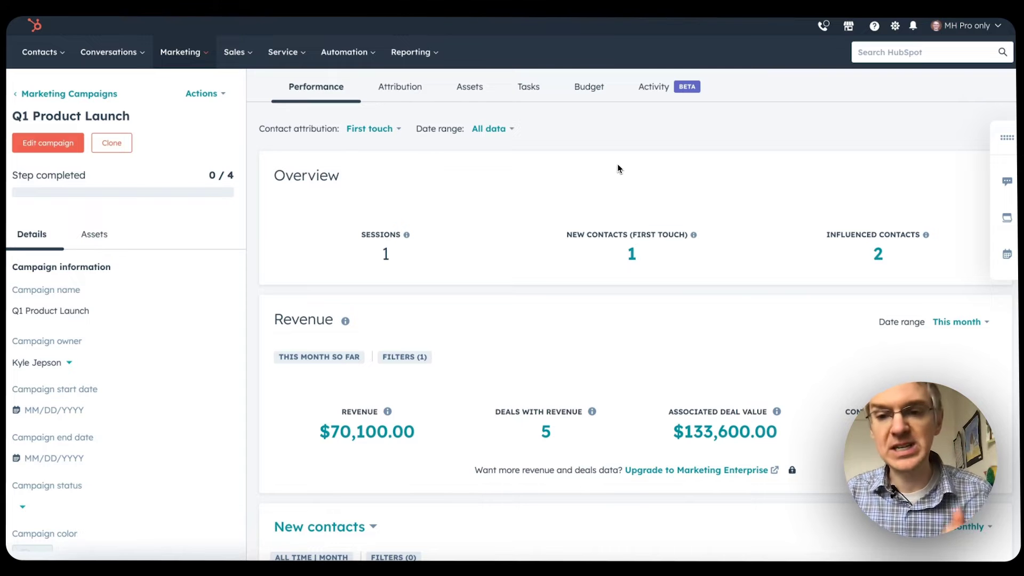
Scroll down through the campaign performance report.
scroll(731, 206, down, 3)
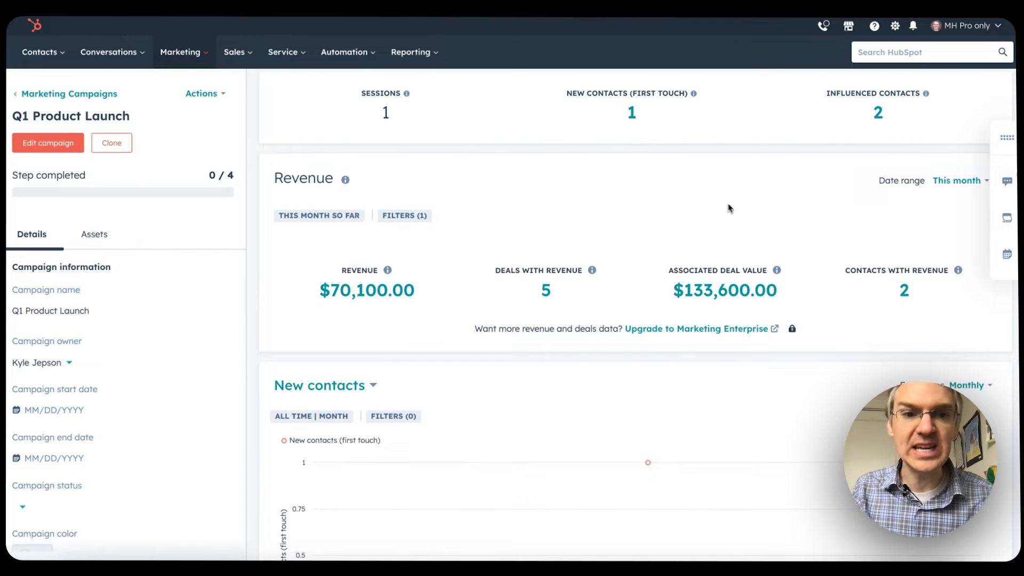
scroll(738, 199, down, 1)
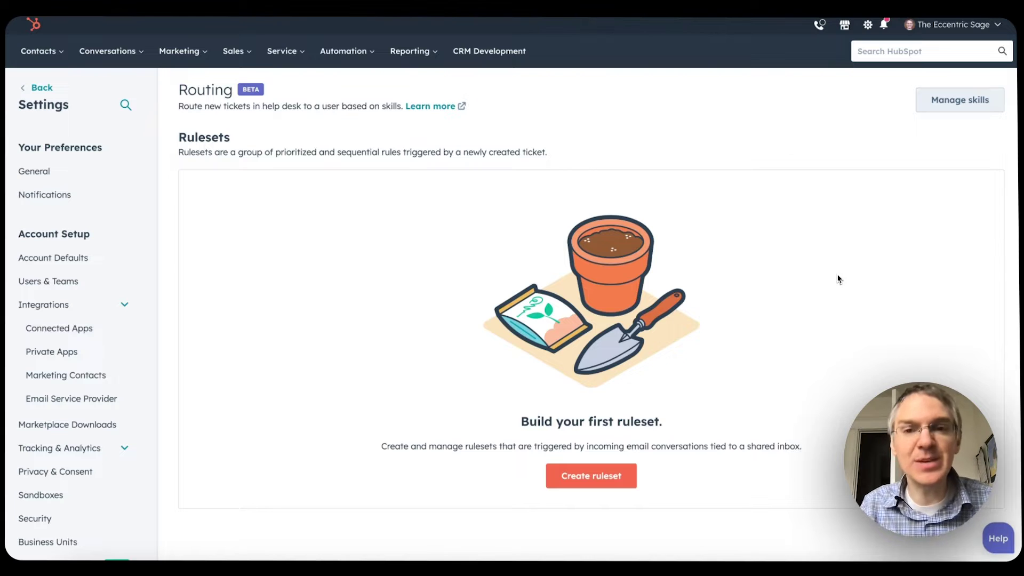
Under Manage skills, create and save a User Skill named 'Shipping Concerns'.
scroll(80, 394, down, 2)
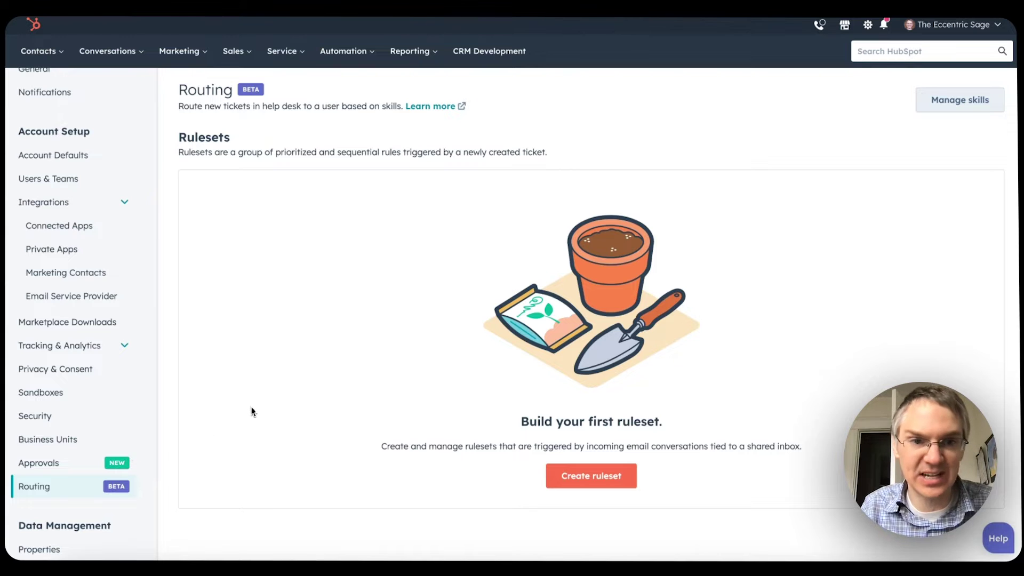
click(979, 107)
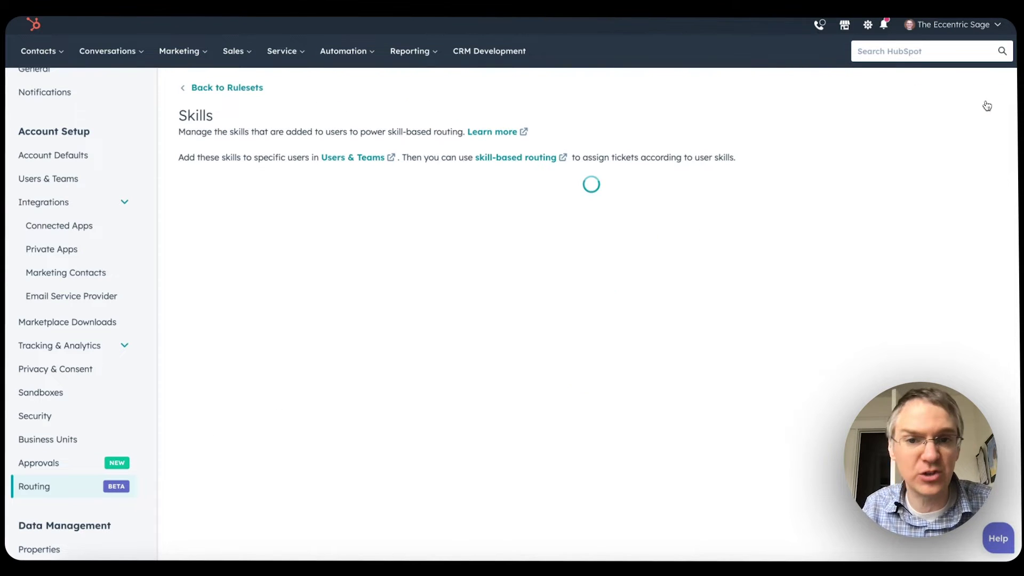
scroll(500, 388, down, 15)
scroll(496, 391, up, 15)
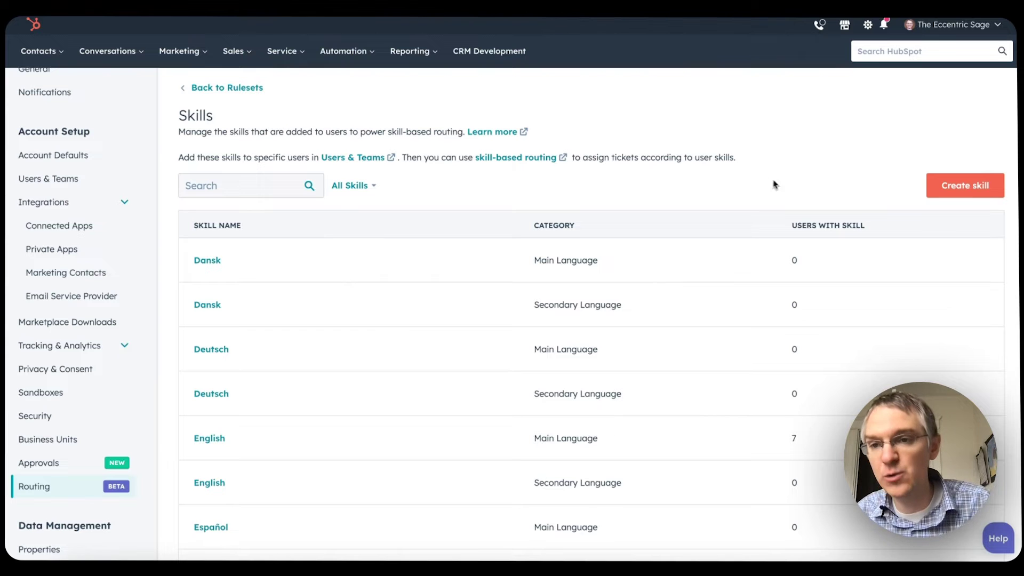
click(932, 186)
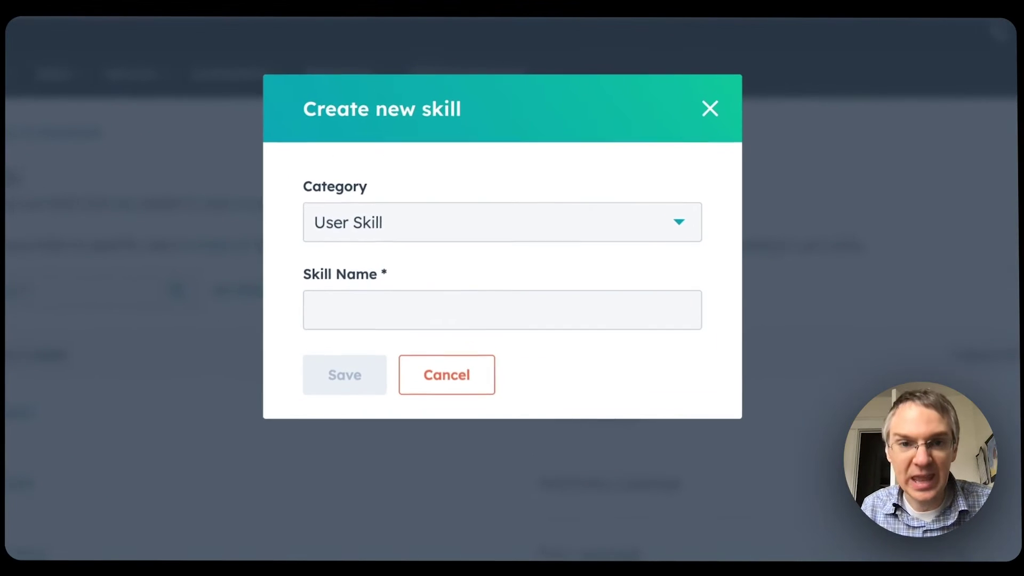
click(600, 183)
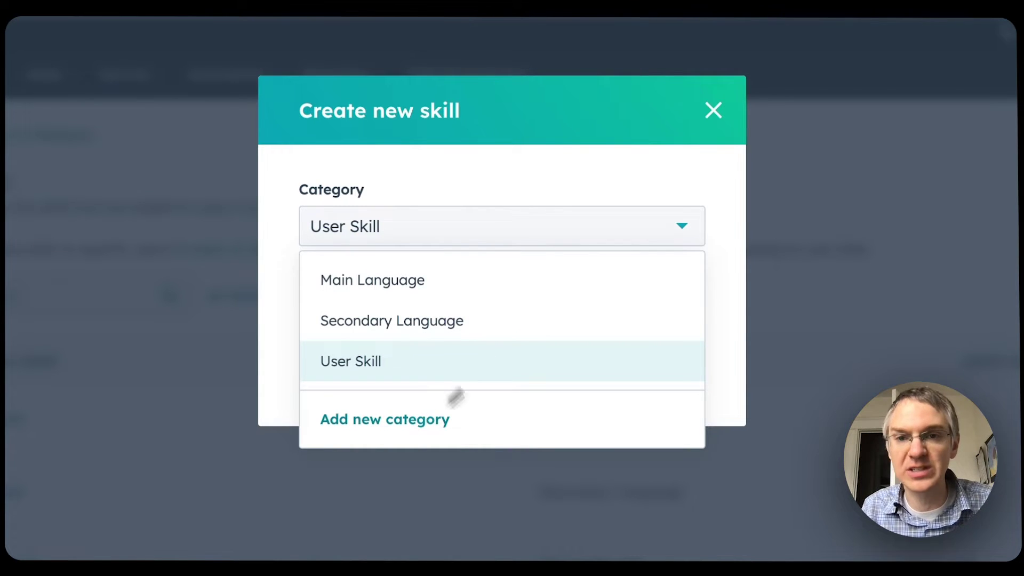
click(719, 182)
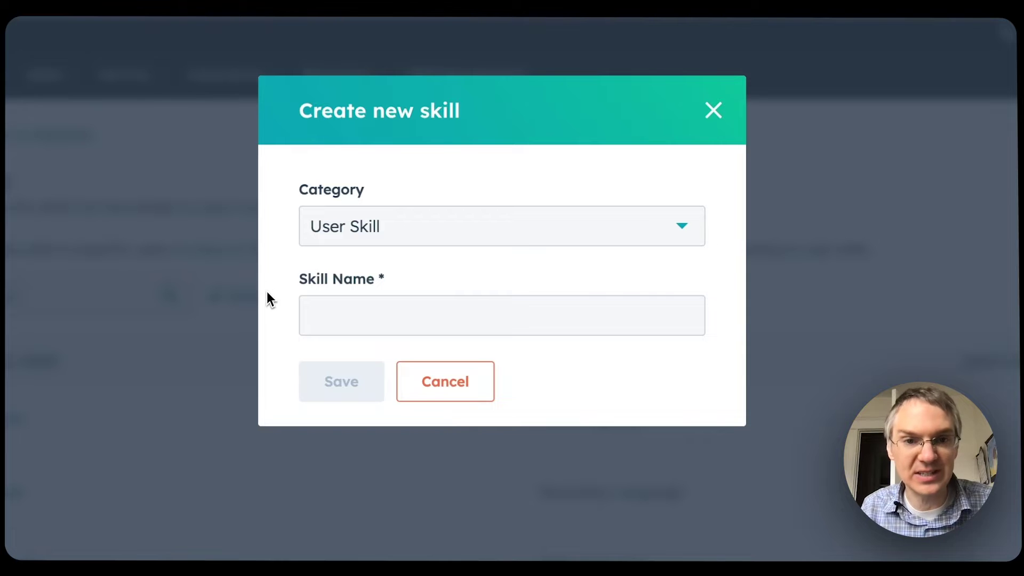
key(Tab)
text(Shipping)
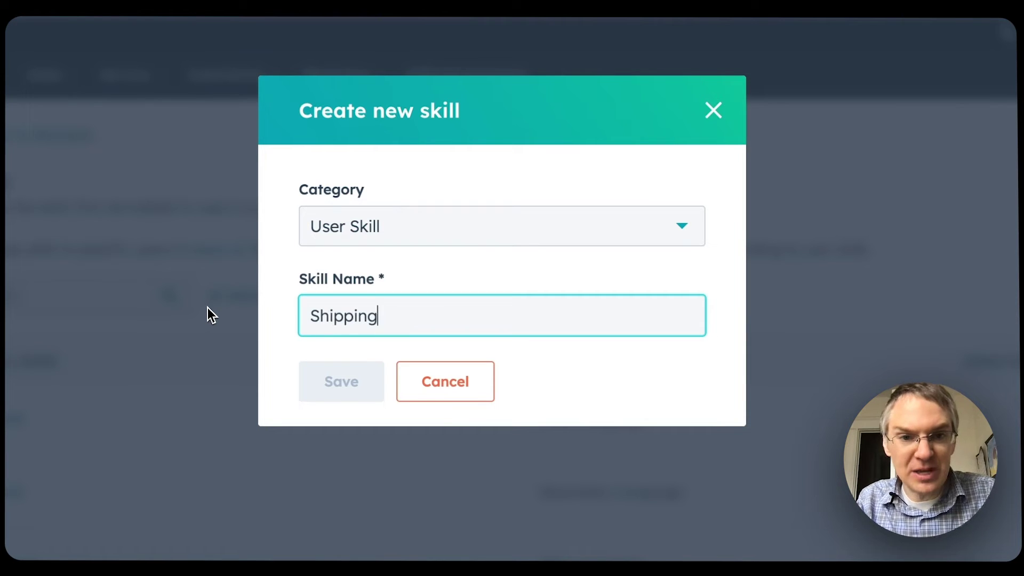
text( Concerns)
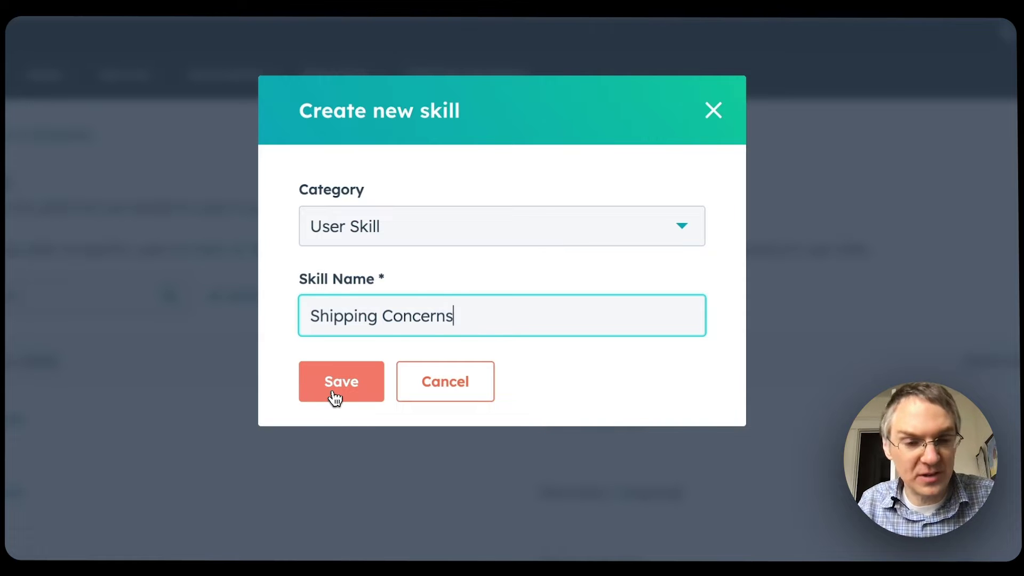
click(334, 395)
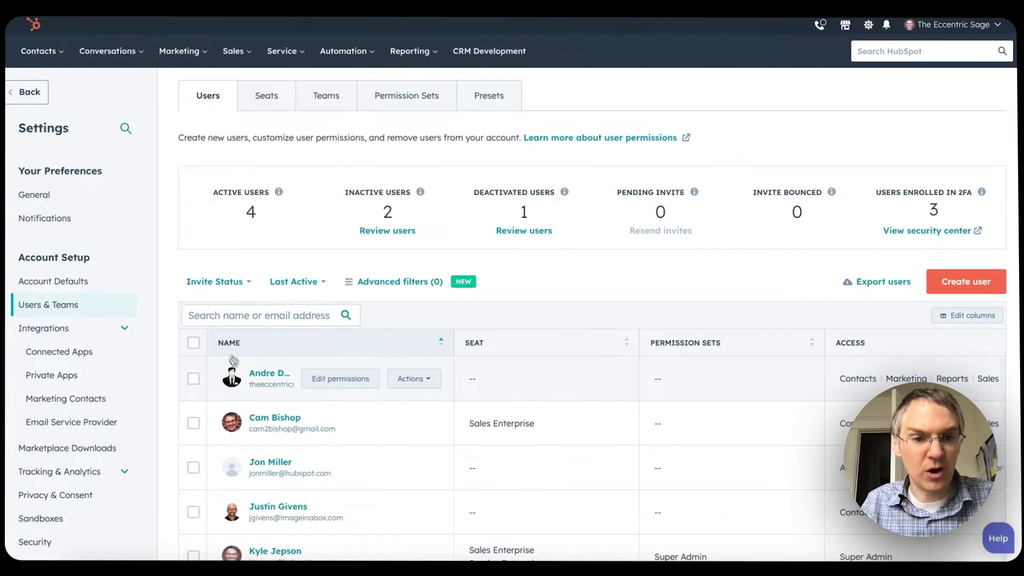
Add Shipping Concerns to the first user's User skills, then return to Routing settings.
click(264, 375)
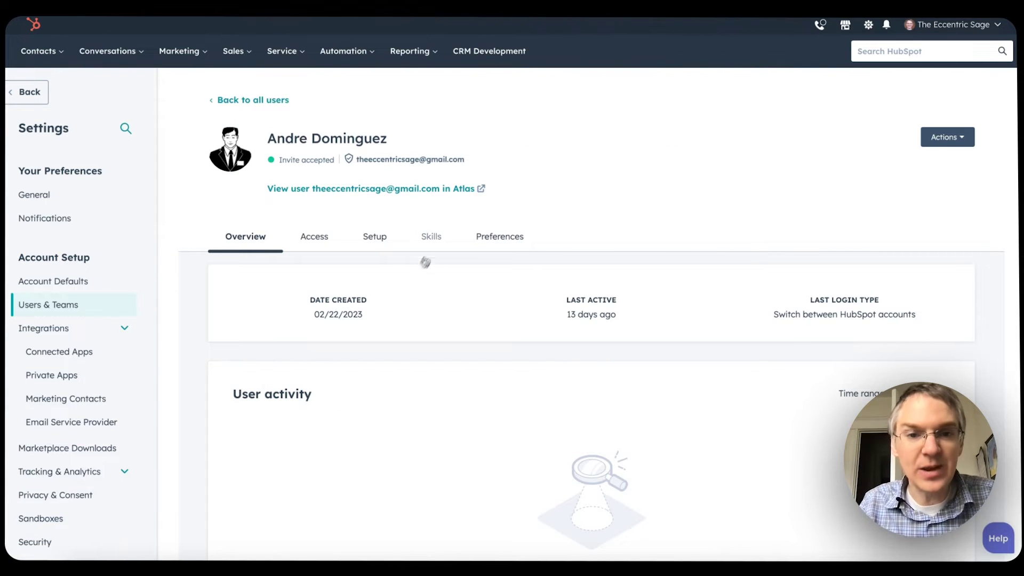
click(431, 236)
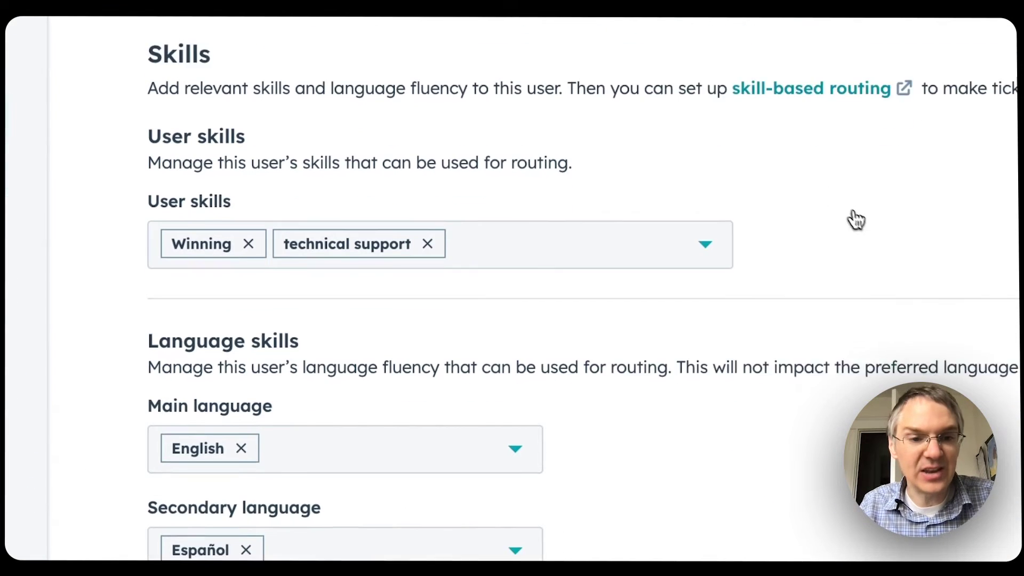
scroll(856, 219, down, 2)
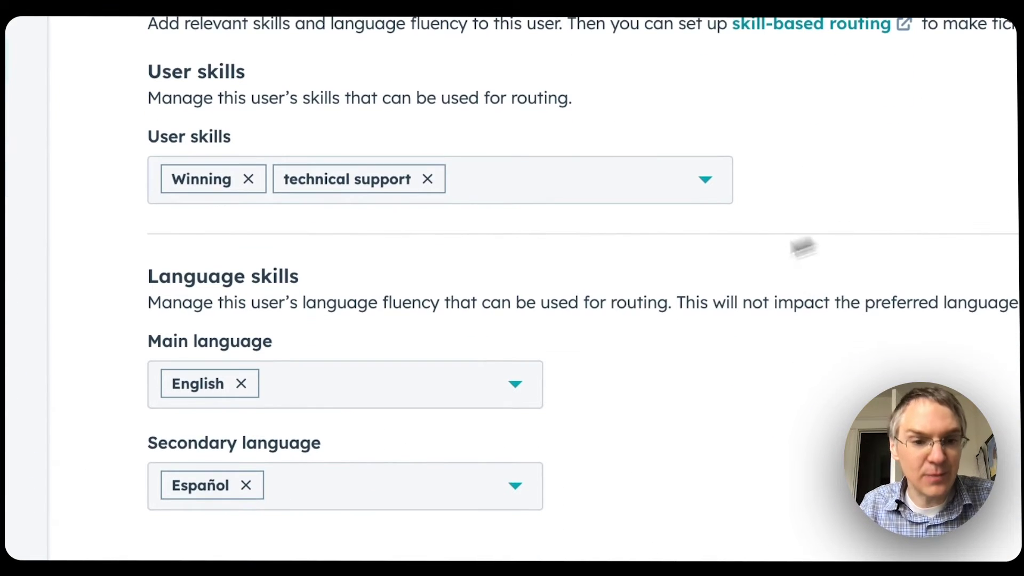
click(709, 199)
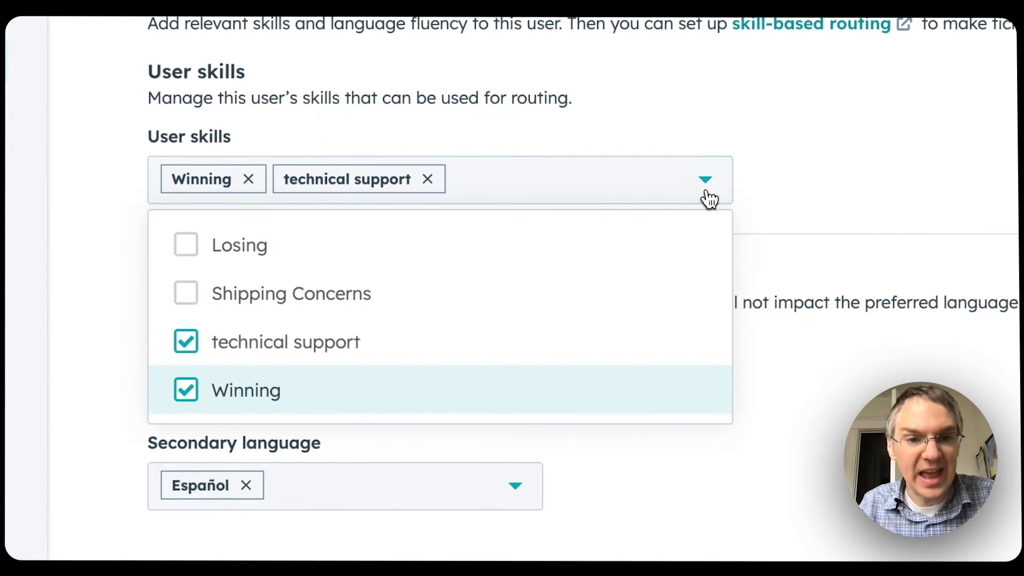
click(313, 308)
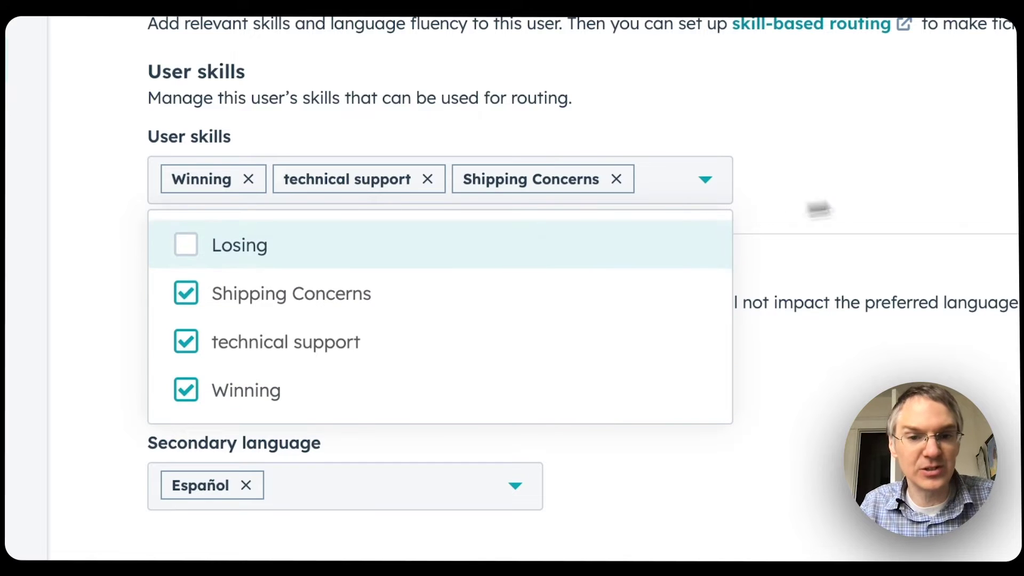
click(926, 201)
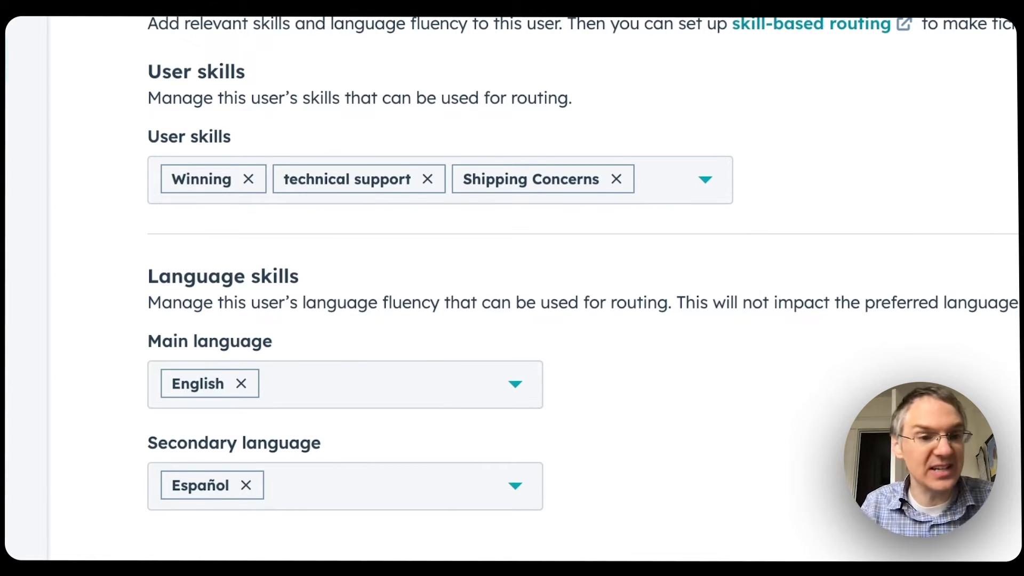
click(47, 468)
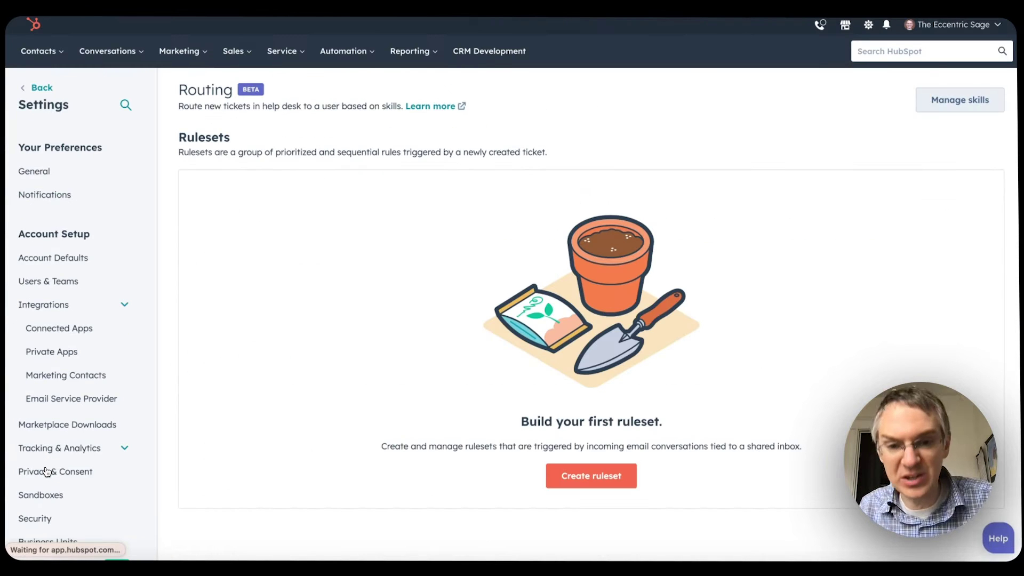
Create a ruleset named 'Shipping Concners' using the shared inbox's email channel.
click(619, 478)
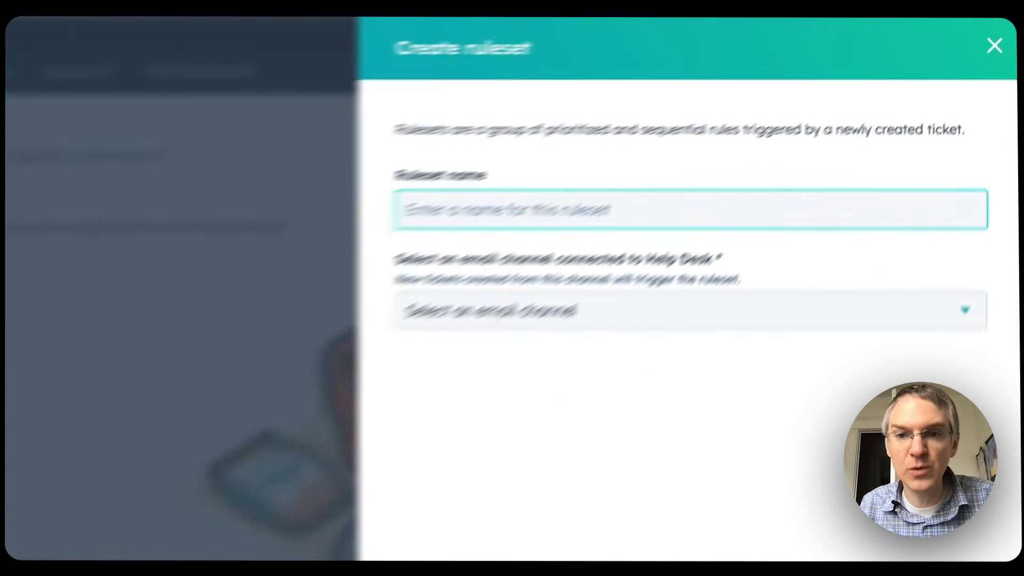
text(Shipping Concners)
click(493, 410)
click(451, 473)
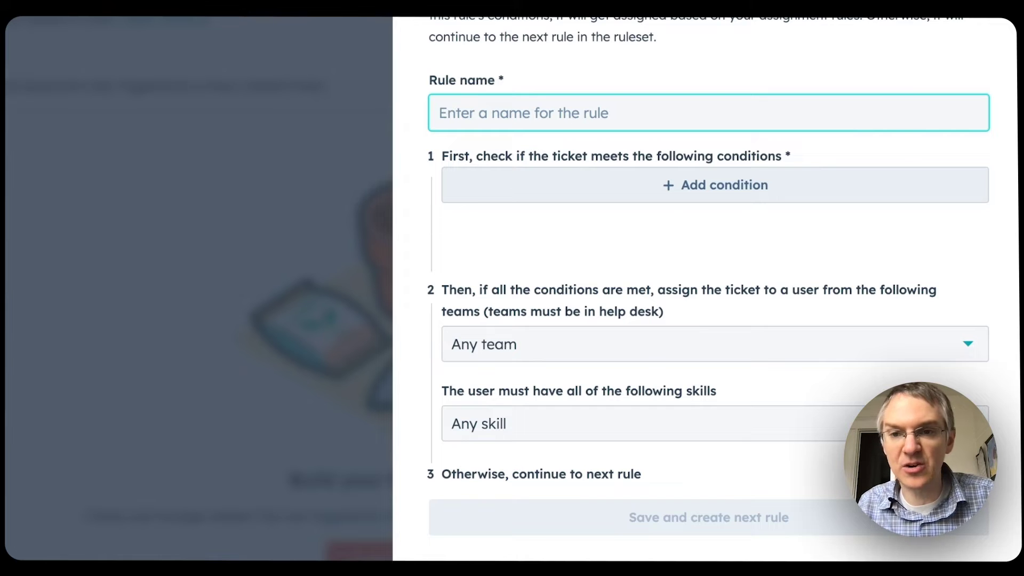
Add a condition to the first rule filtering on Ticket (Current Object).
click(662, 192)
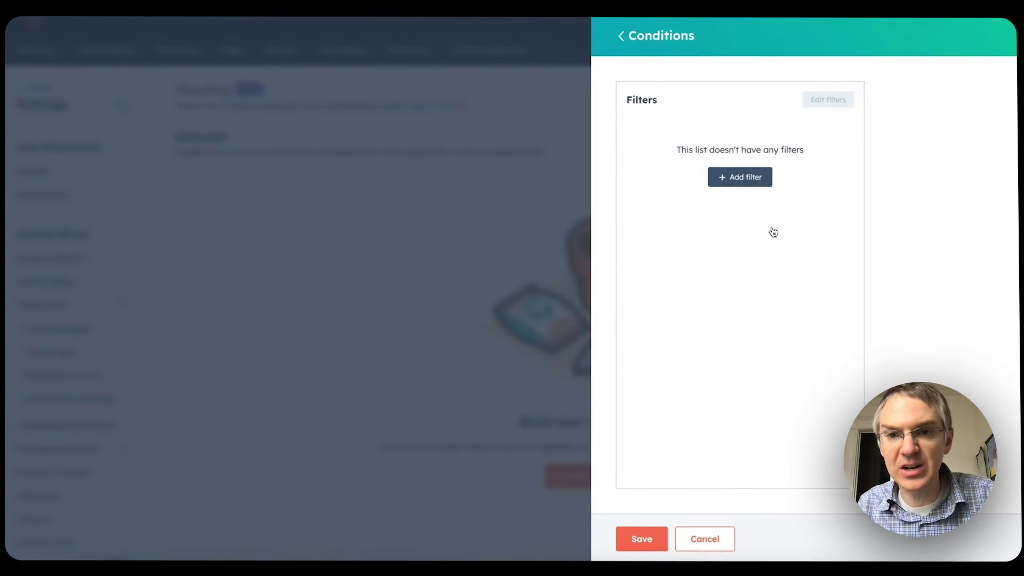
click(754, 177)
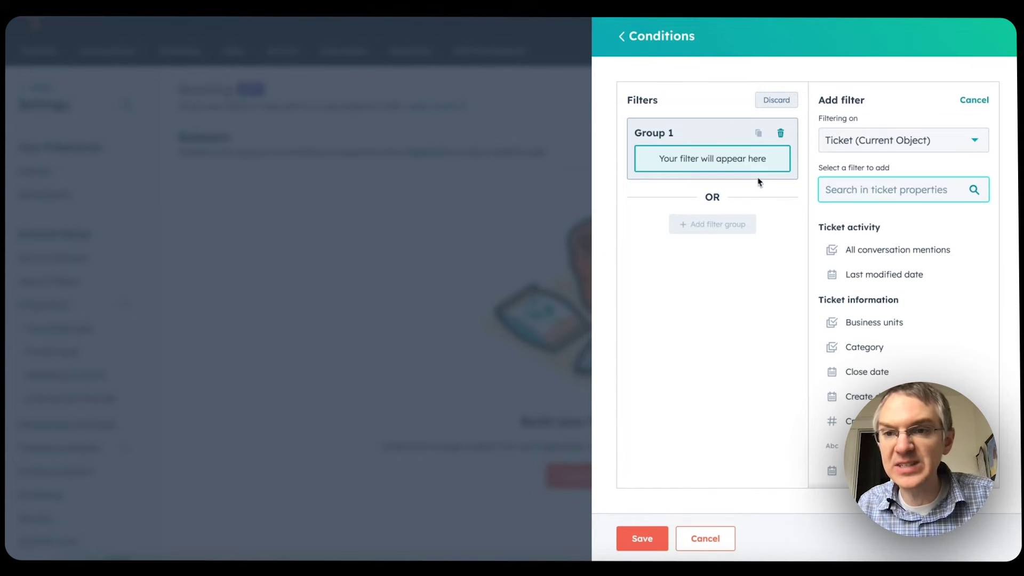
click(914, 140)
scroll(935, 240, down, 1)
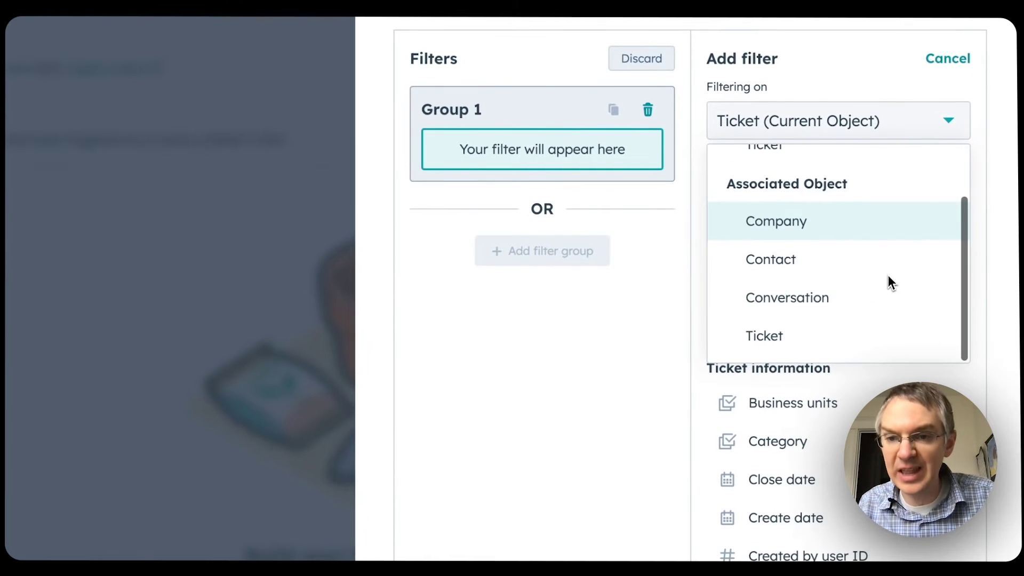
scroll(888, 276, up, 1)
click(877, 33)
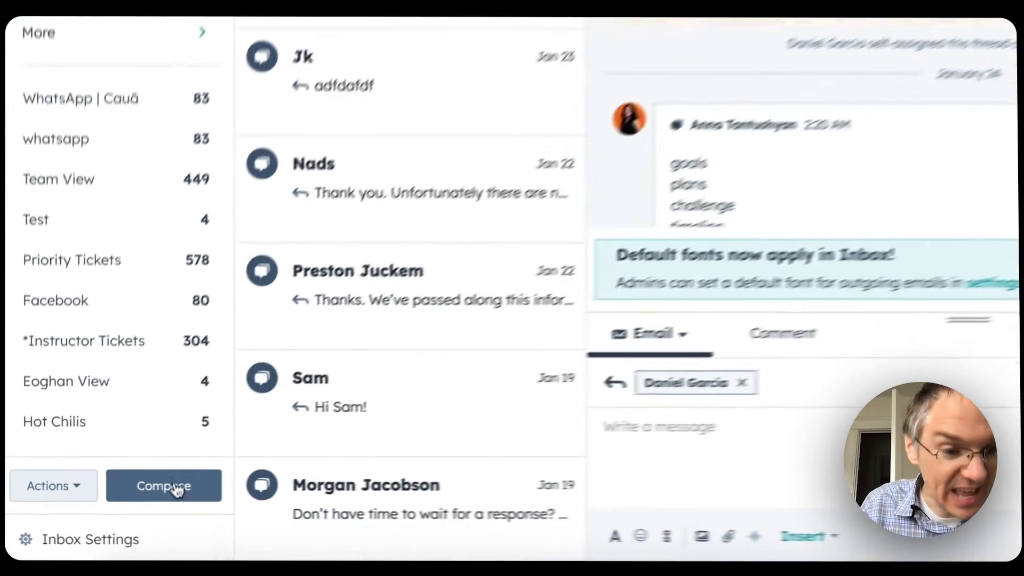
Compose a new inbox email addressed to the searched contact, ready to write the body.
click(201, 491)
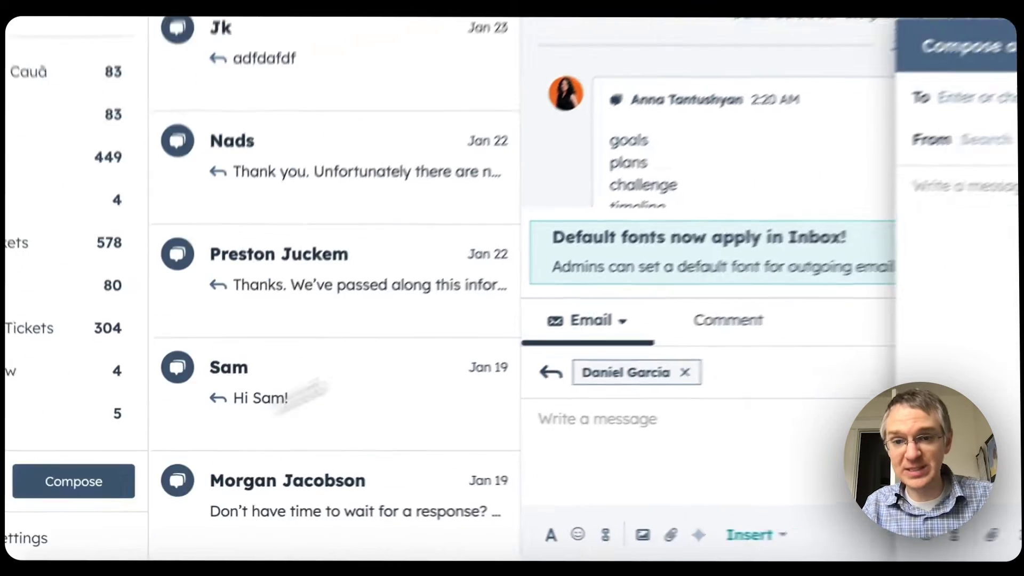
text(javi)
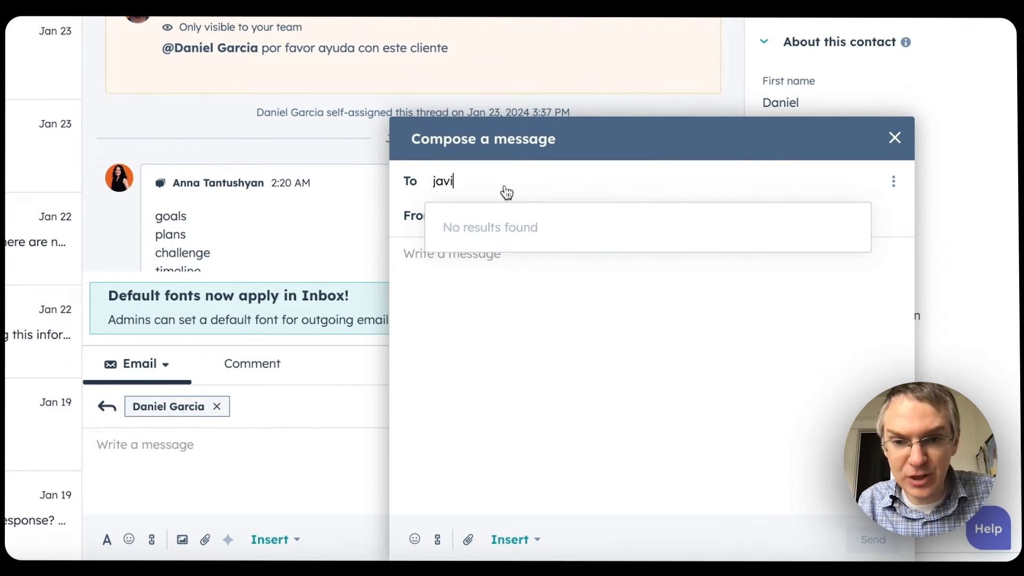
text(er san)
click(549, 262)
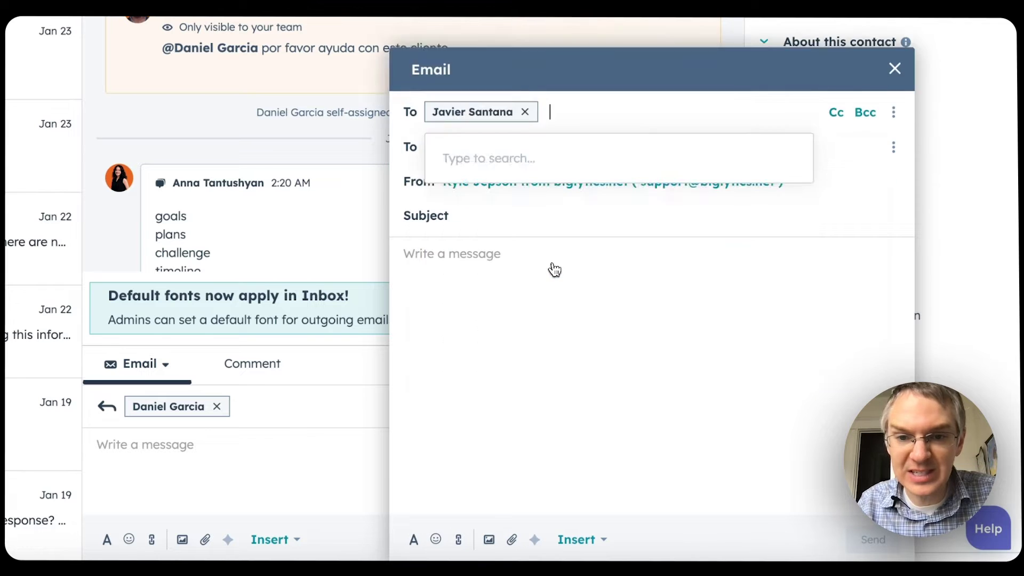
click(521, 259)
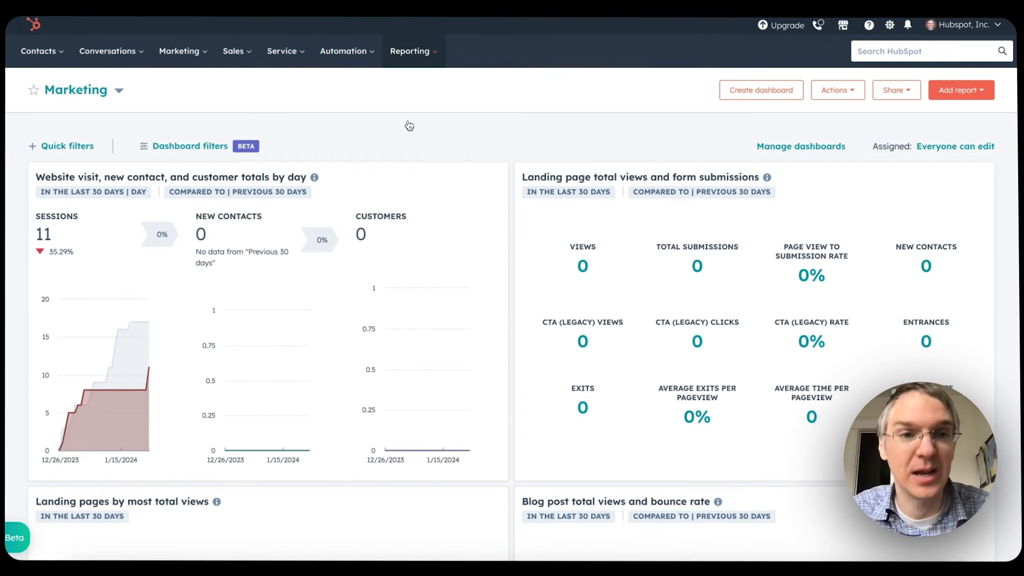
Go to Sales > Payments and start payment setup to connect a Stripe account.
click(241, 63)
mouse_move(266, 294)
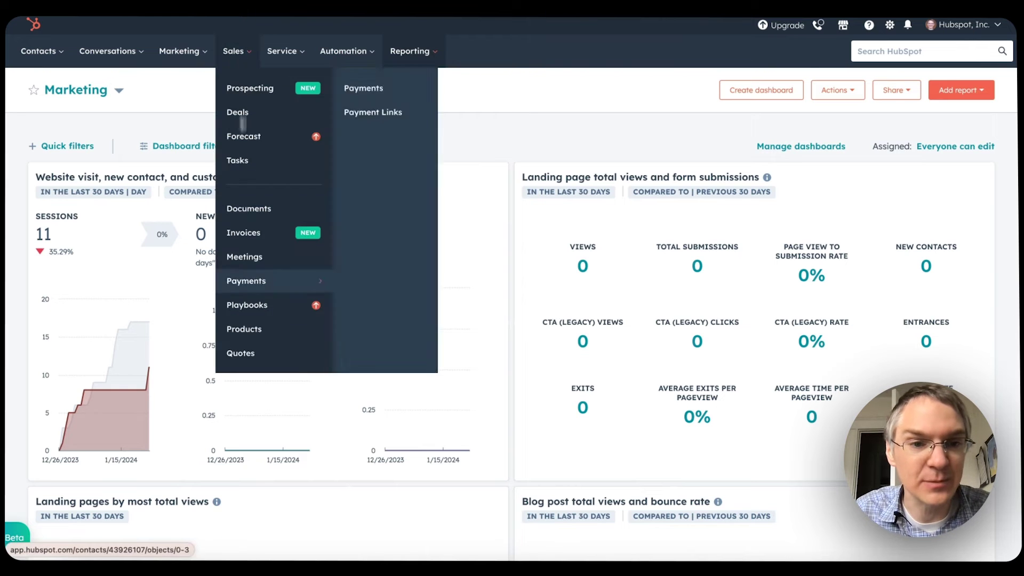
click(383, 95)
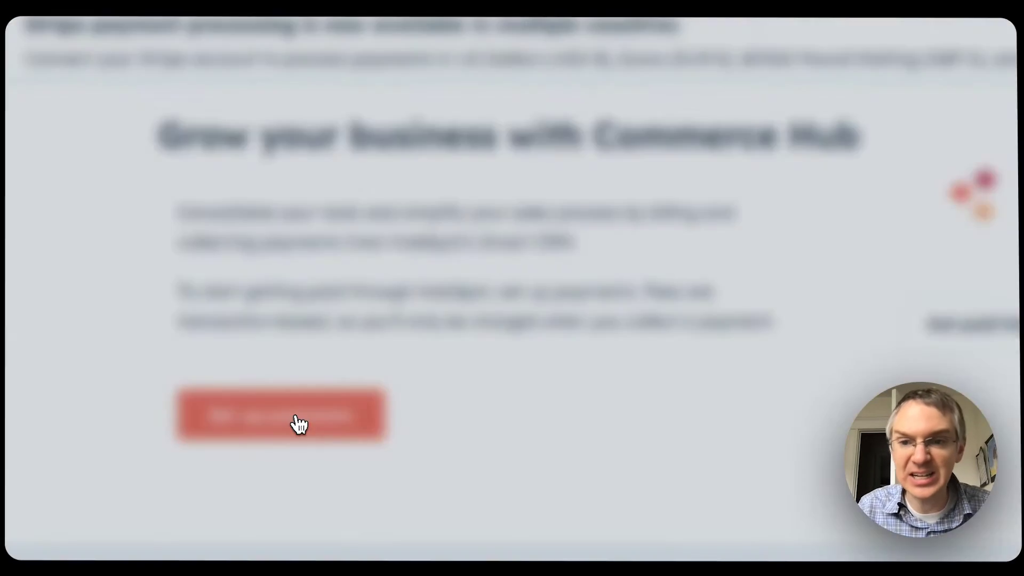
click(299, 424)
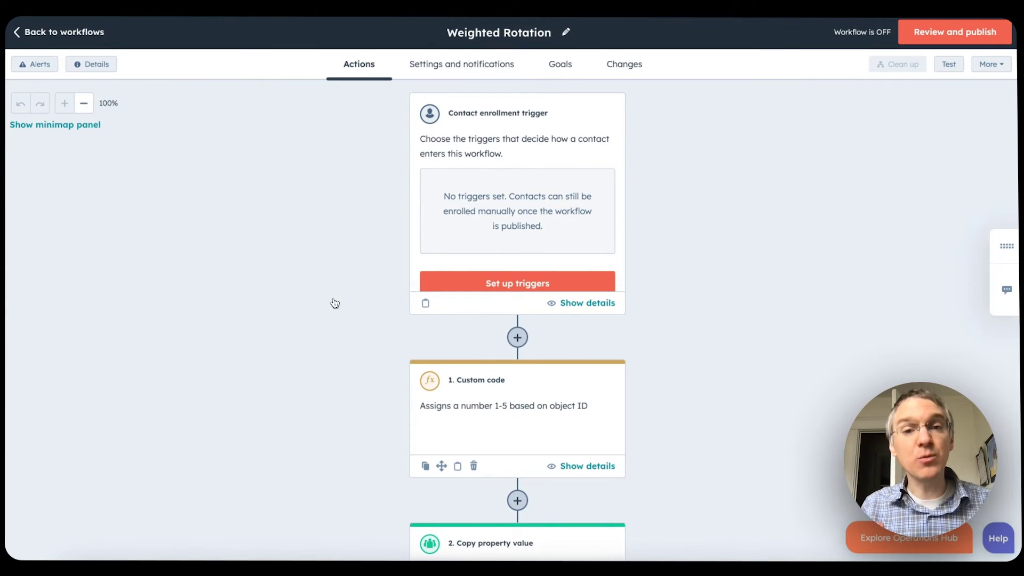
Insert a new action placeholder below the Weighted Rotation workflow's enrollment trigger.
scroll(335, 303, down, 9)
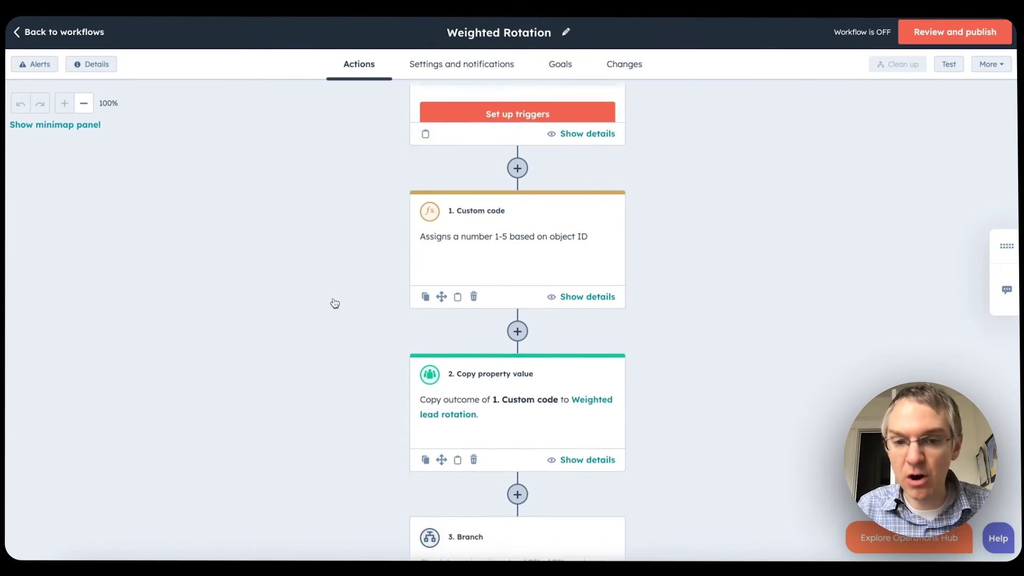
scroll(335, 303, down, 2)
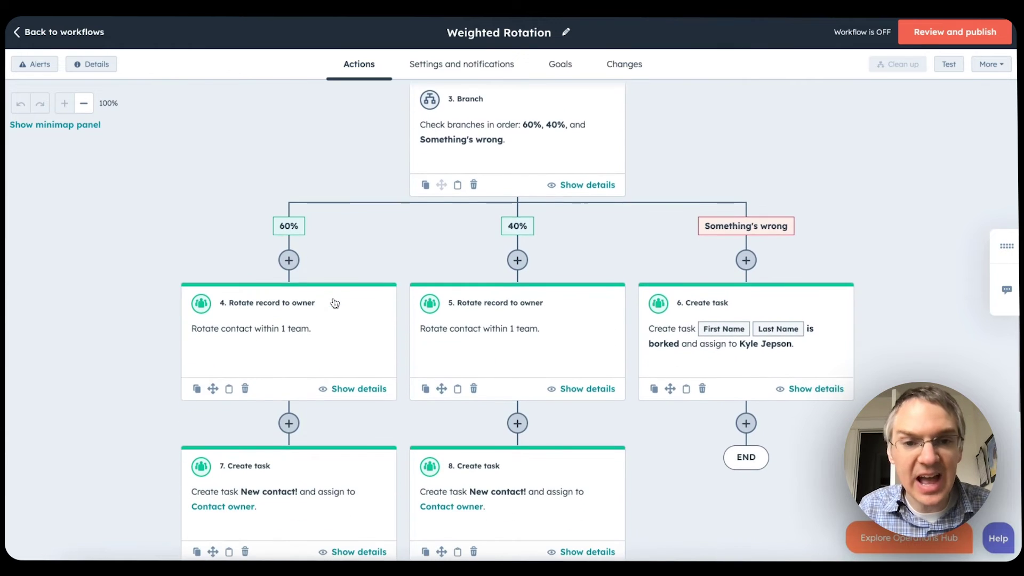
scroll(407, 312, down, 2)
scroll(407, 312, up, 10)
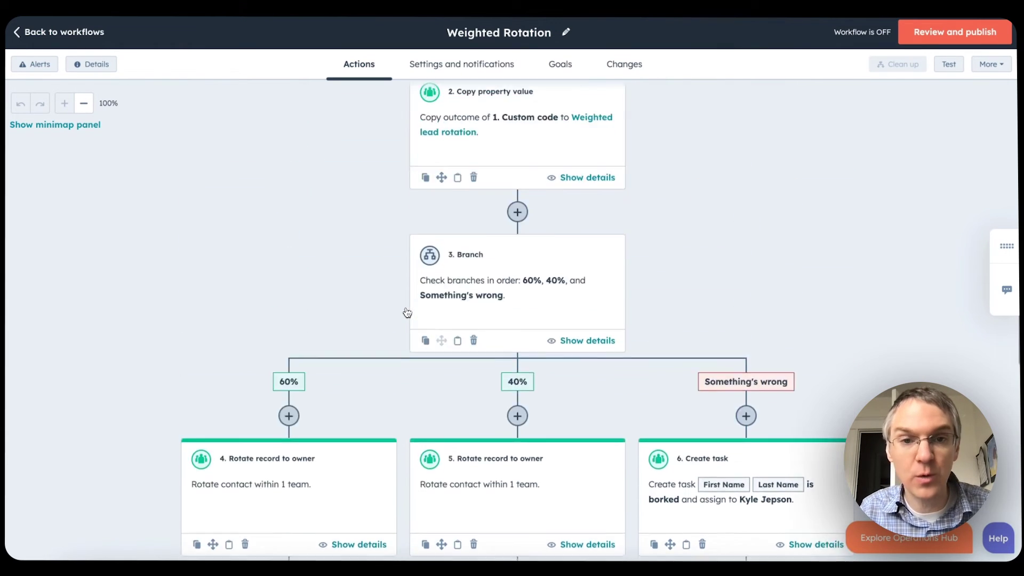
scroll(407, 312, up, 4)
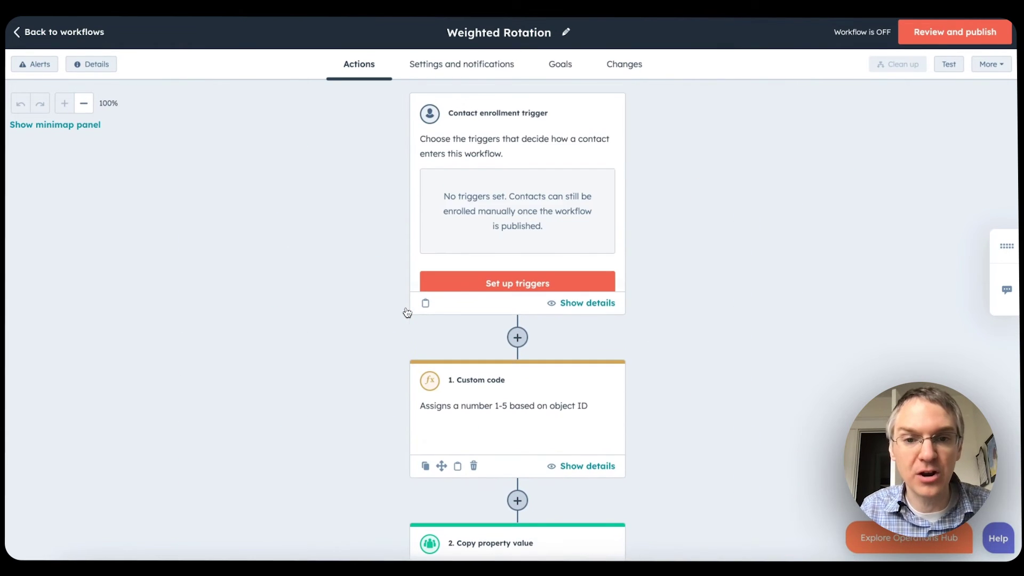
click(518, 338)
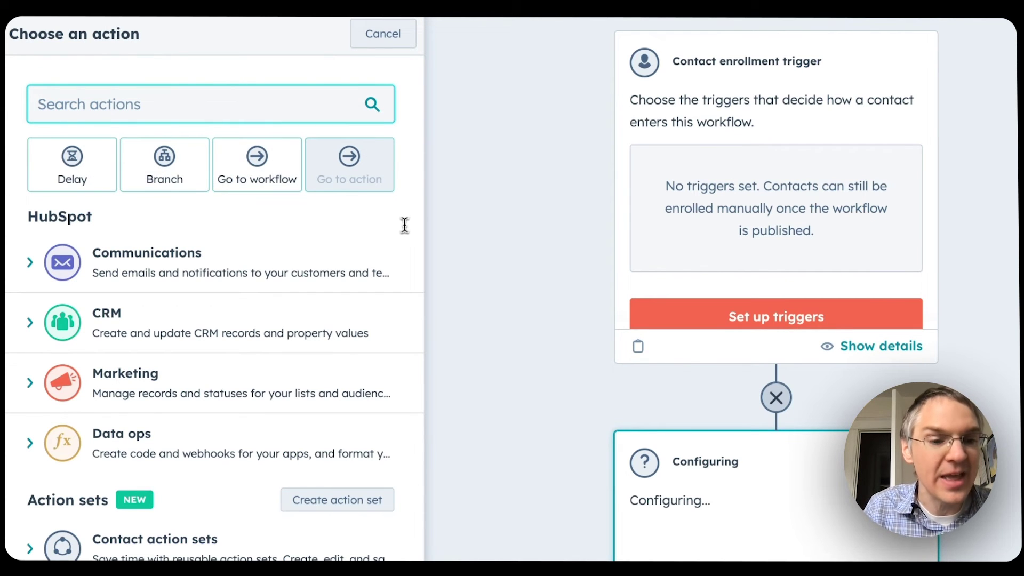
scroll(405, 224, down, 7)
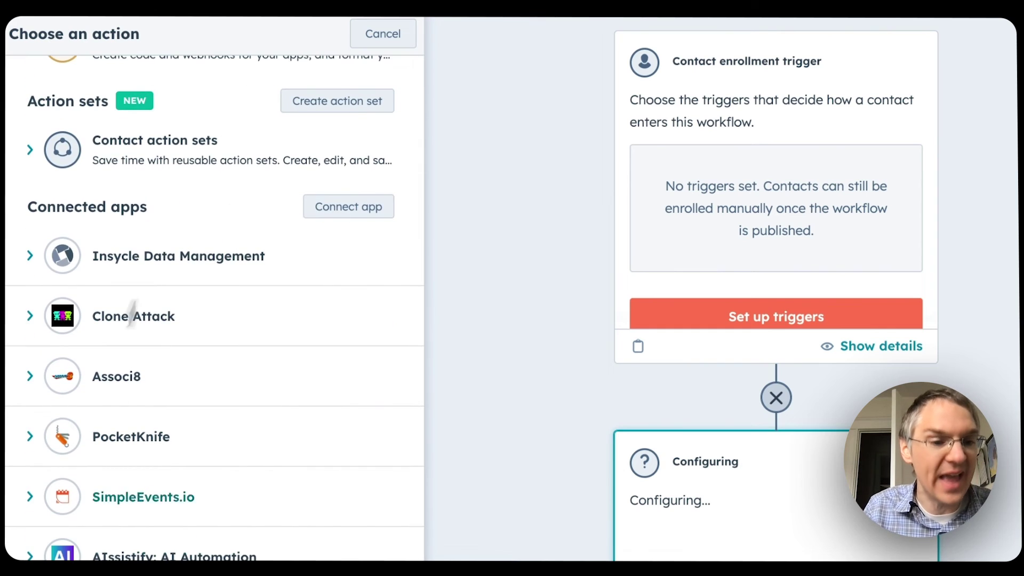